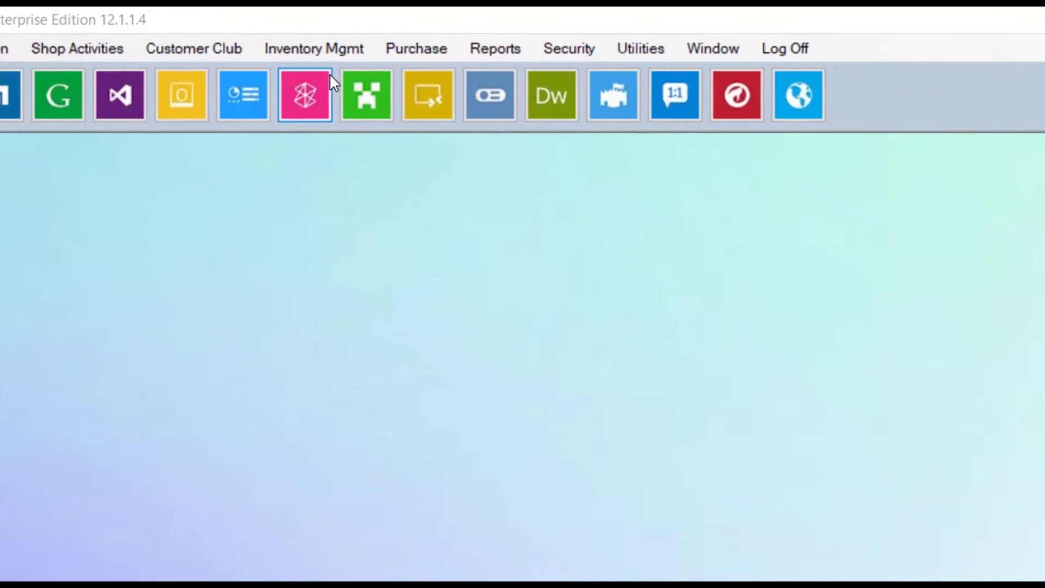
Open the Inventory Levels form and load product 02, Sample B, from the product search.
click(242, 30)
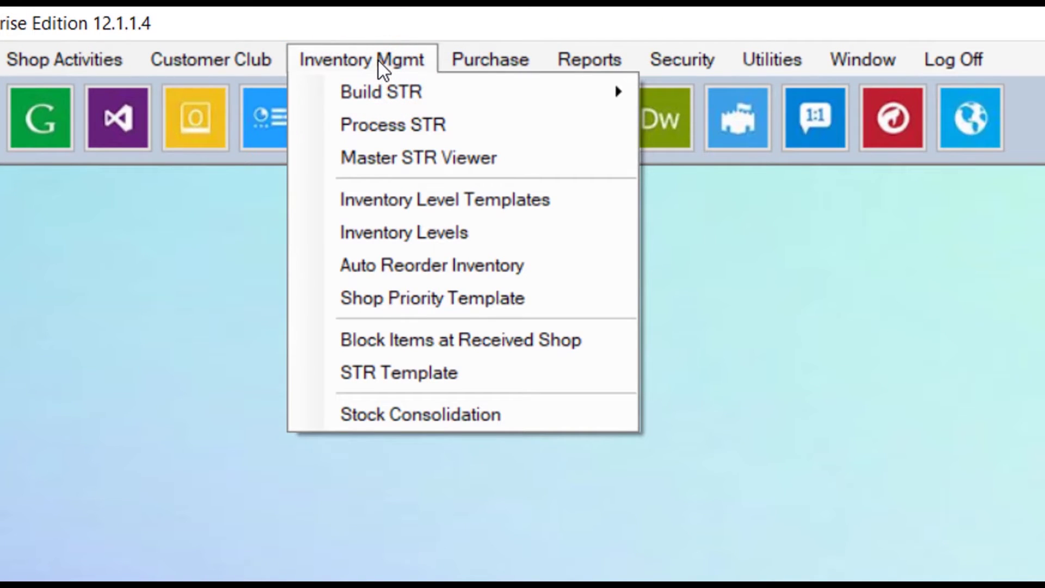
click(387, 223)
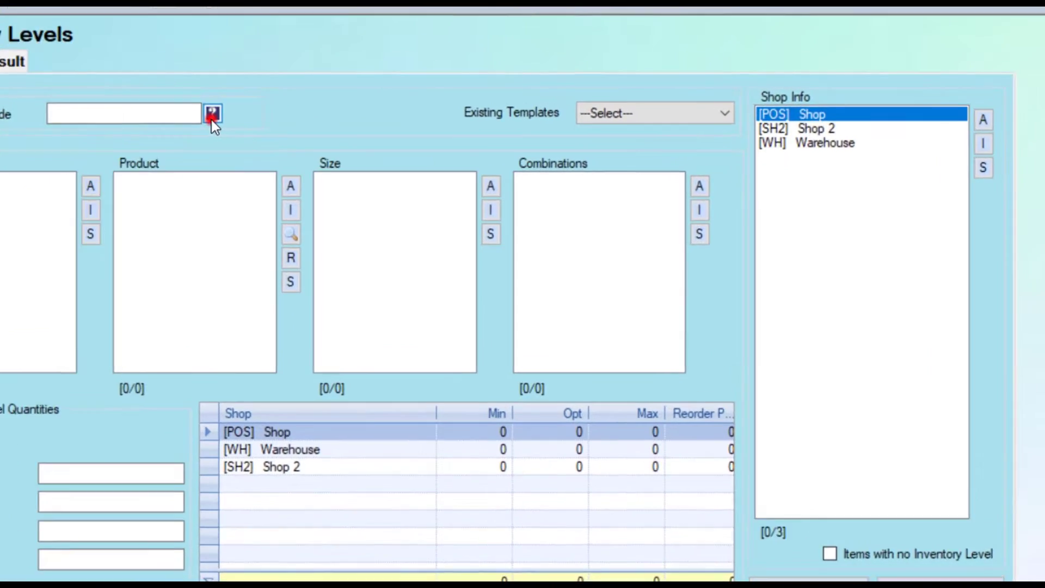
click(271, 108)
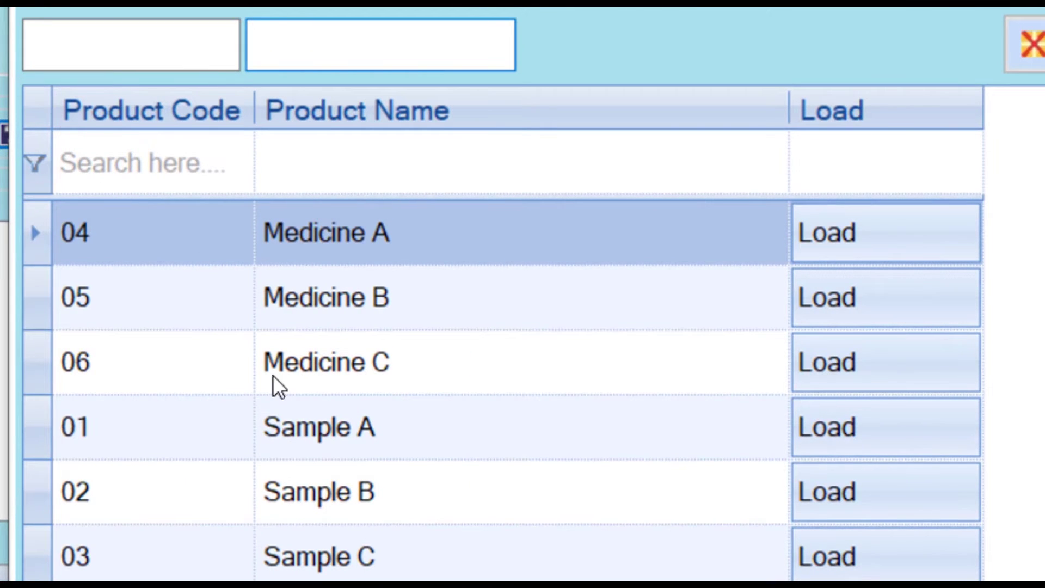
double_click(321, 489)
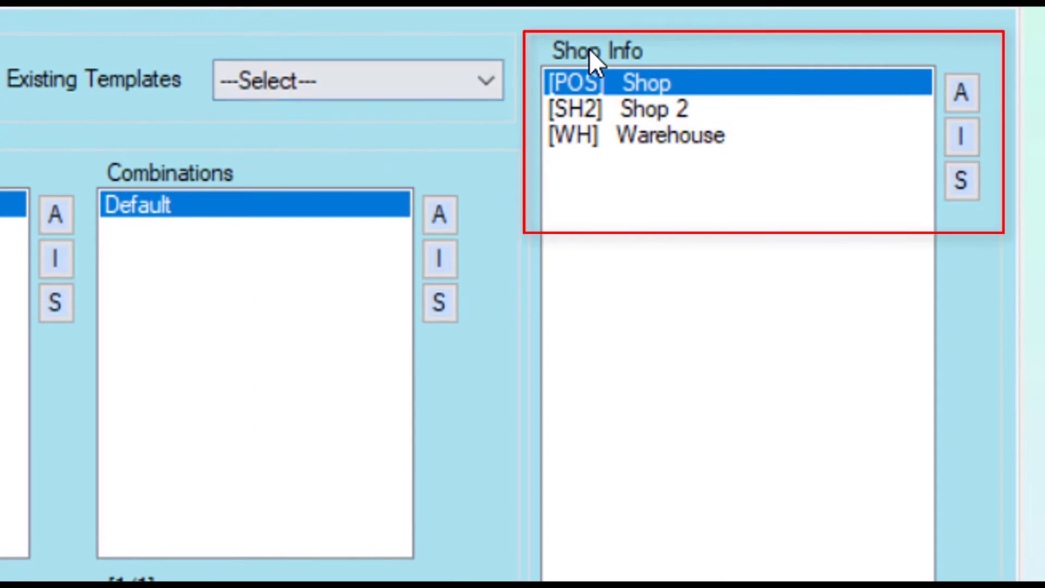
Choose [POS] Shop as the shop whose inventory levels are defined.
click(620, 110)
click(624, 134)
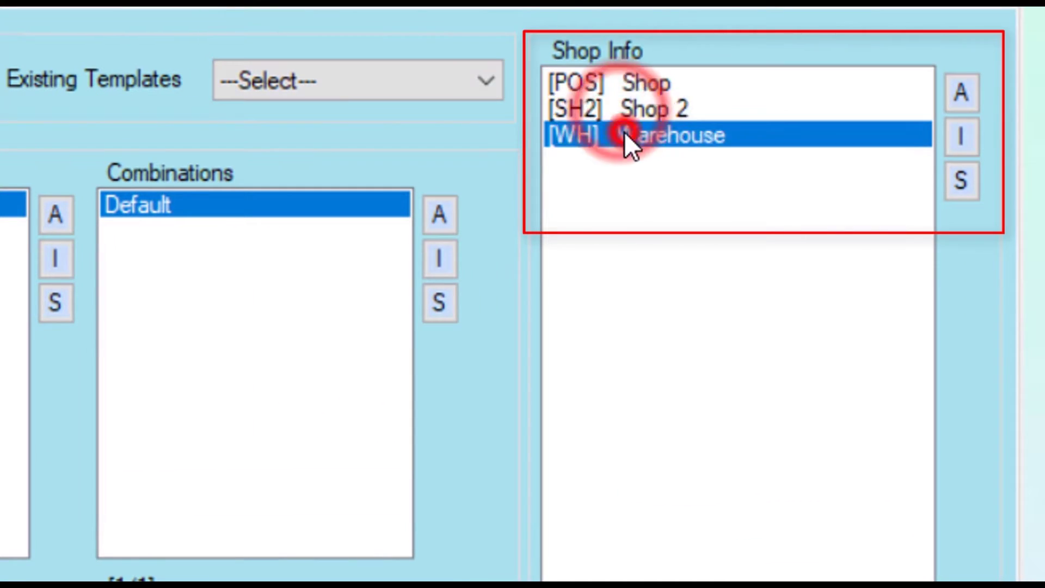
click(640, 85)
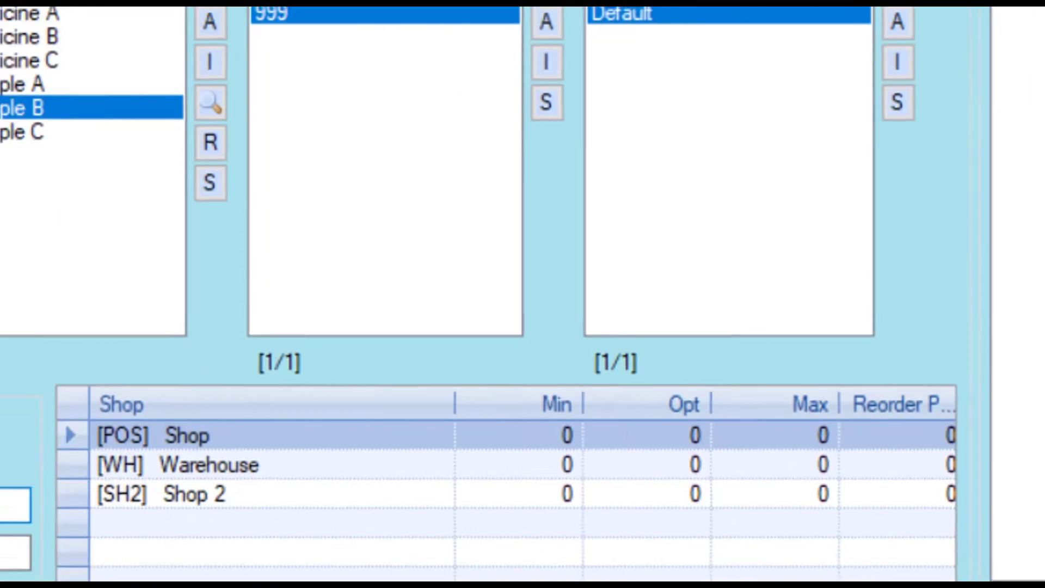
Set the inventory level quantities to minimum 10, optimal 20 and maximum 30.
click(361, 322)
text(10)
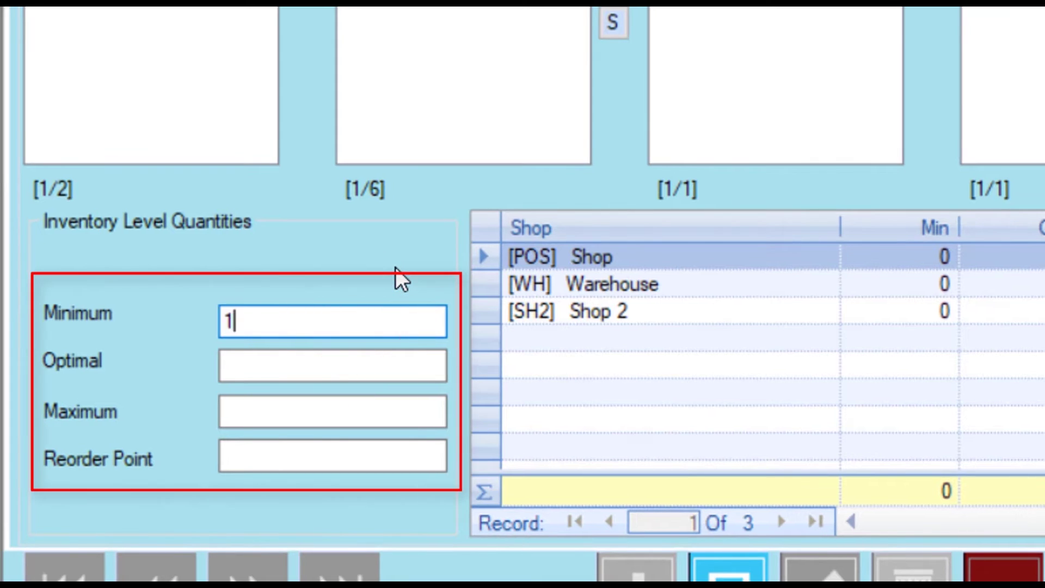
click(392, 375)
text(20)
click(414, 406)
text(30)
click(426, 253)
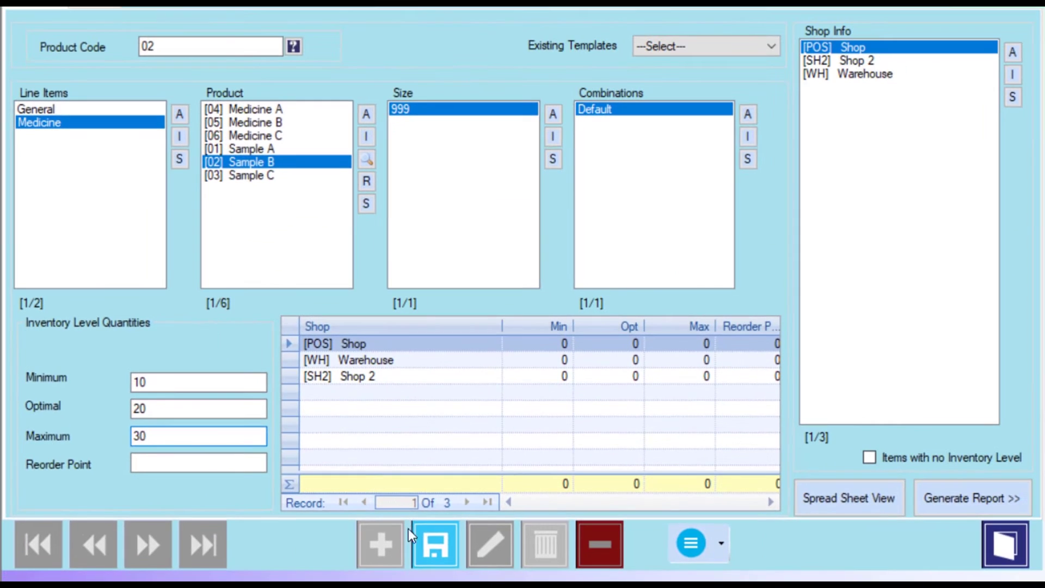
Save the inventory levels for Sample B and generate the inventory level report.
click(433, 536)
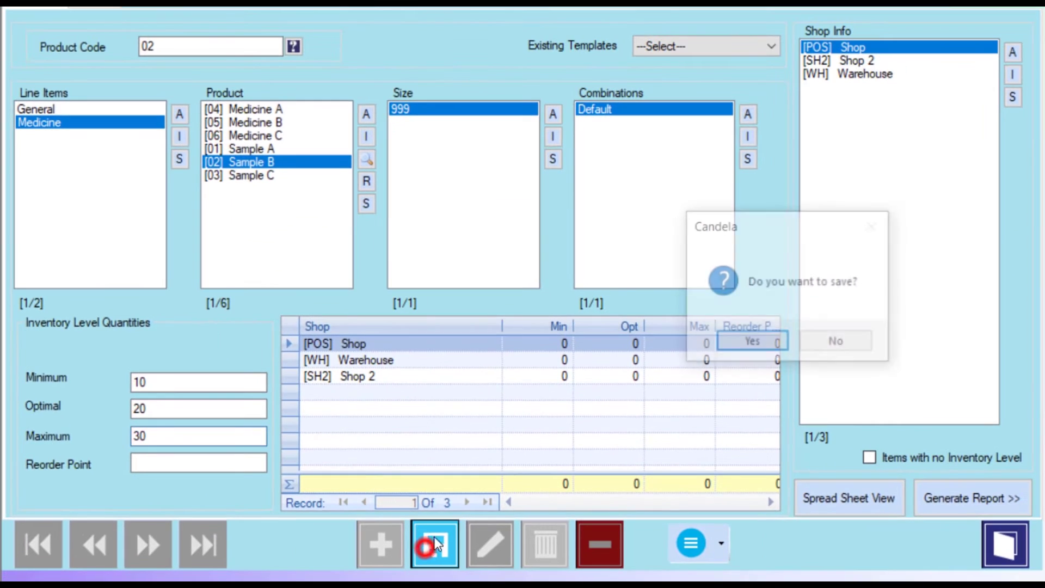
click(779, 349)
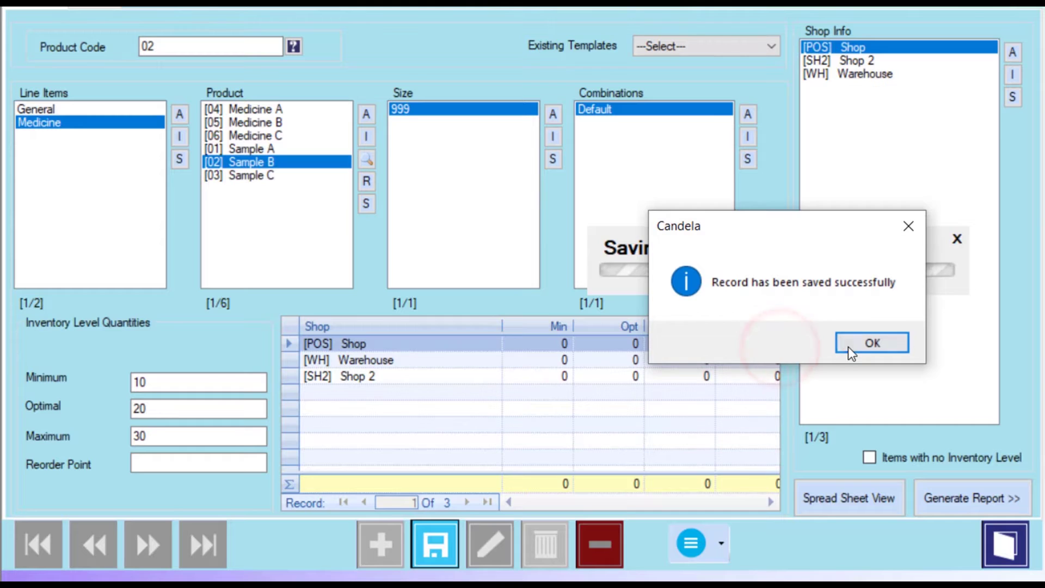
click(847, 347)
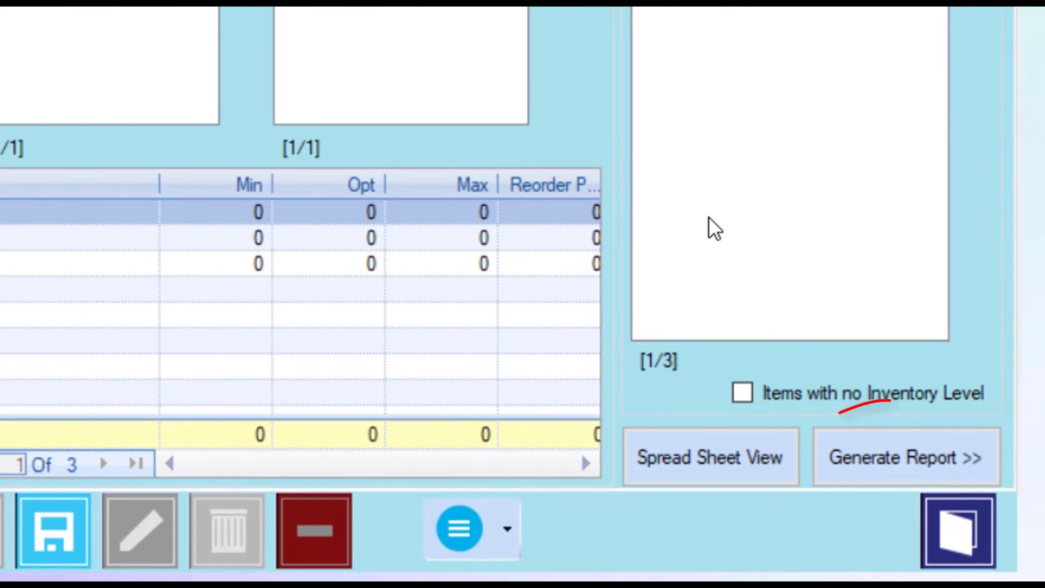
click(858, 459)
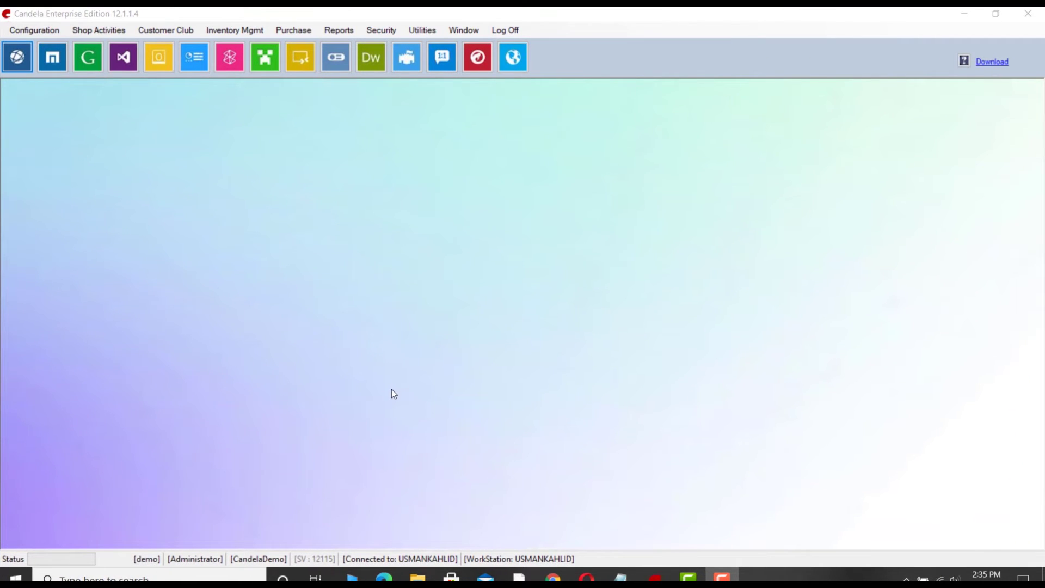
Start building an STR by Inventory Level for products Sample A and Sample B of the Medicine line item.
click(235, 31)
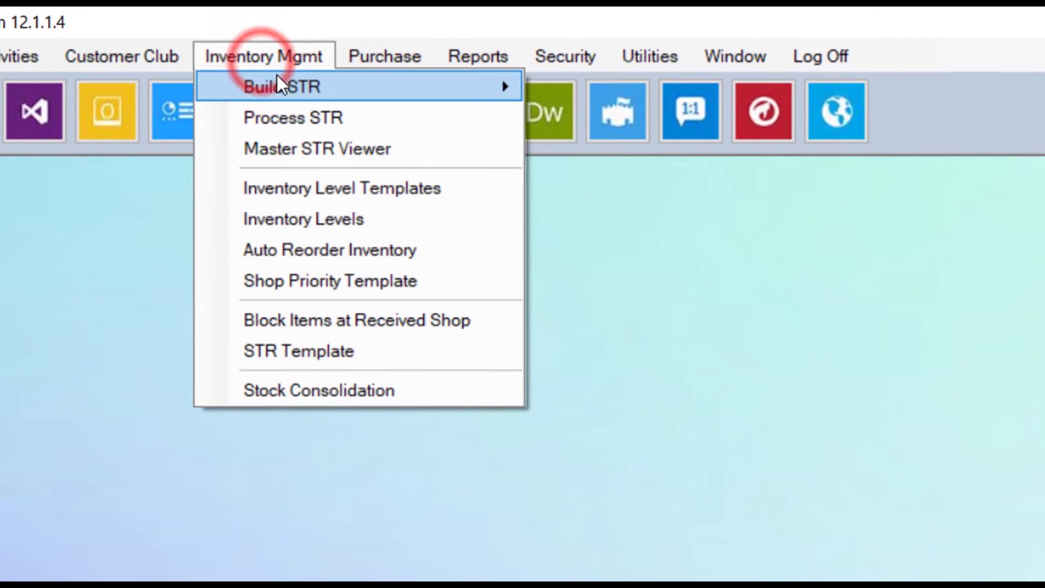
mouse_move(410, 89)
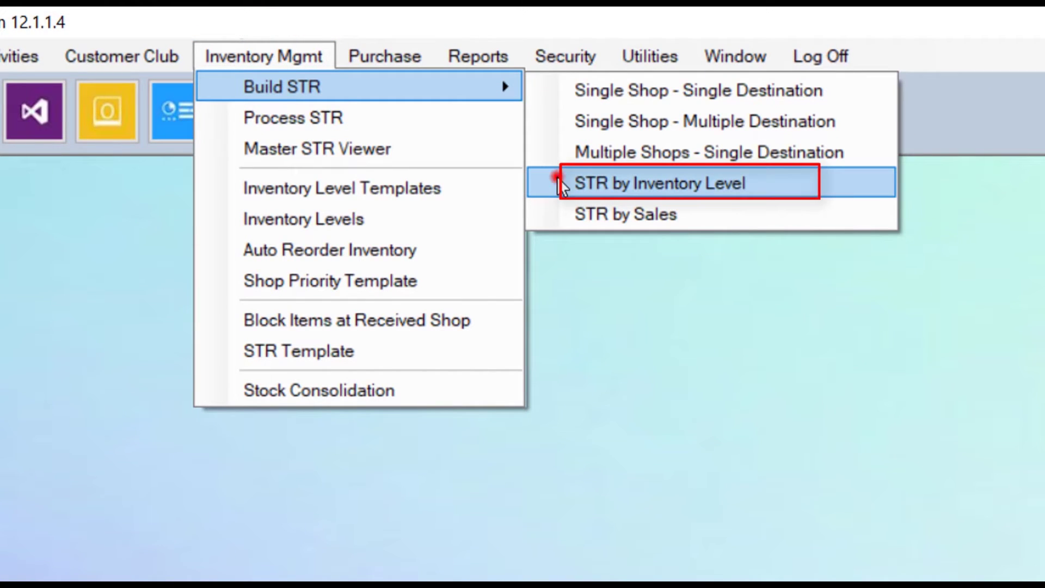
click(556, 180)
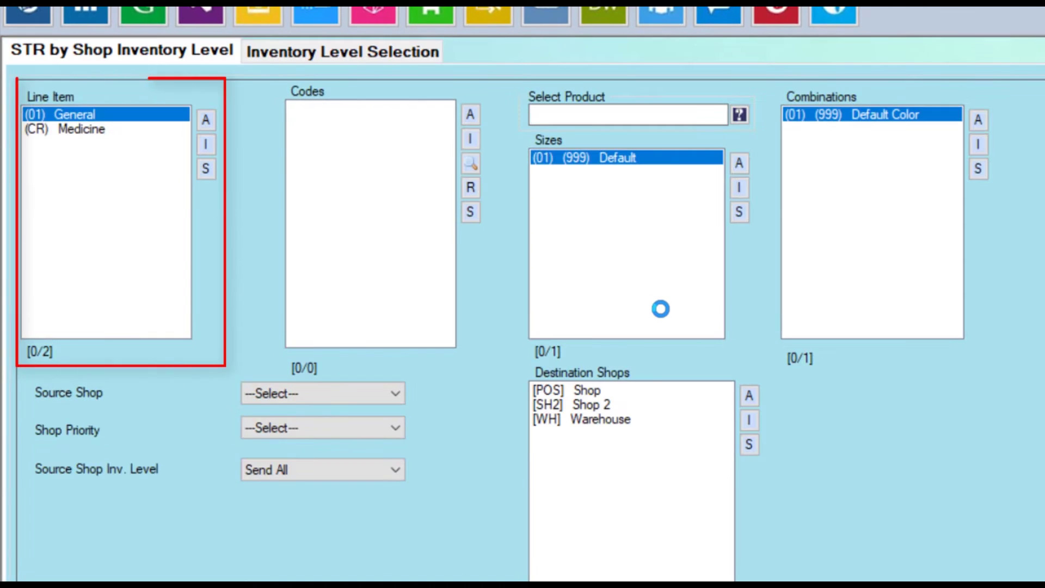
click(77, 131)
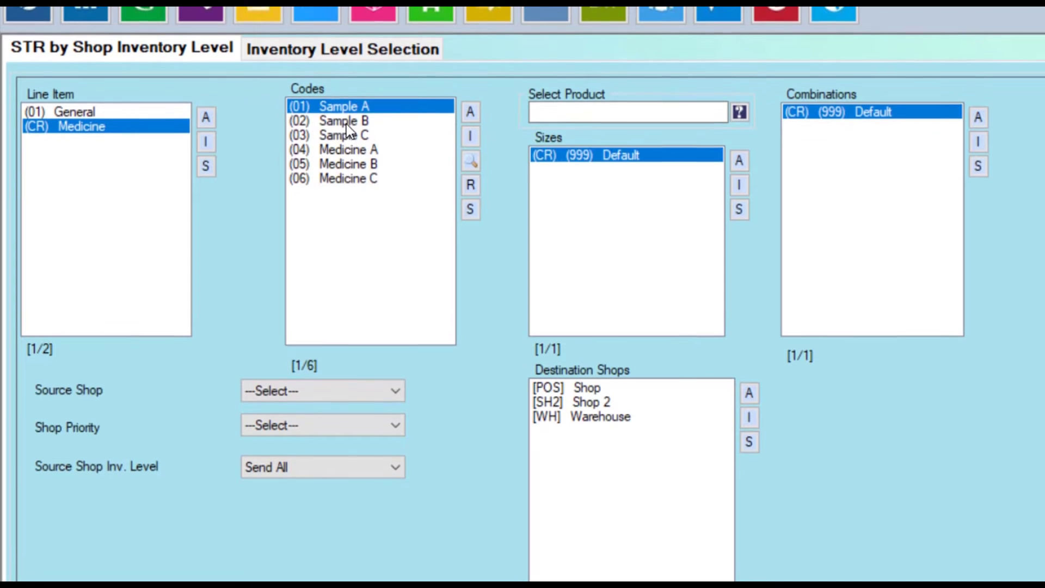
click(343, 124)
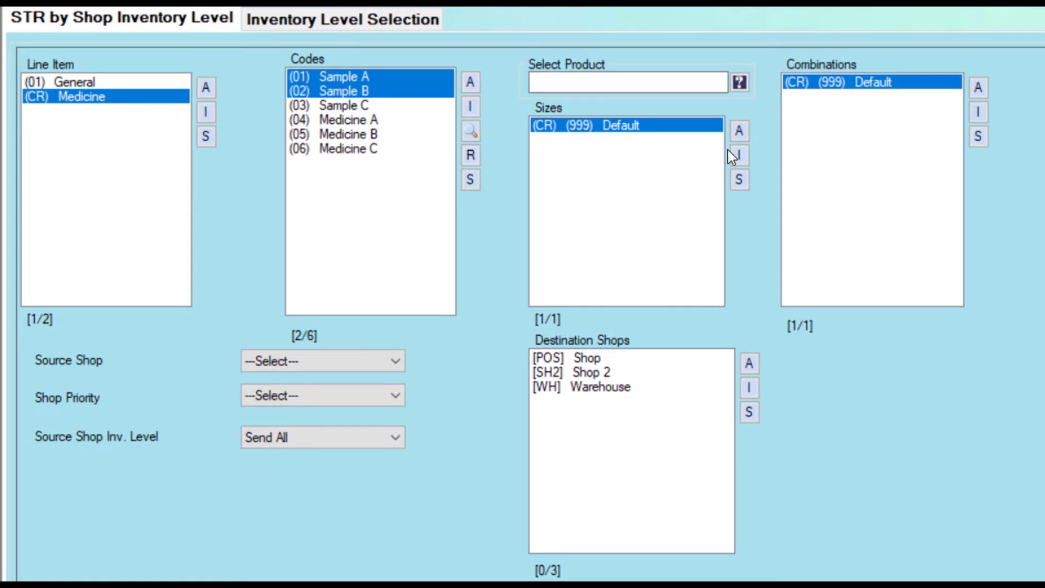
Set [WH] Warehouse as the source shop and [POS] Shop as the destination shop.
click(398, 362)
click(374, 423)
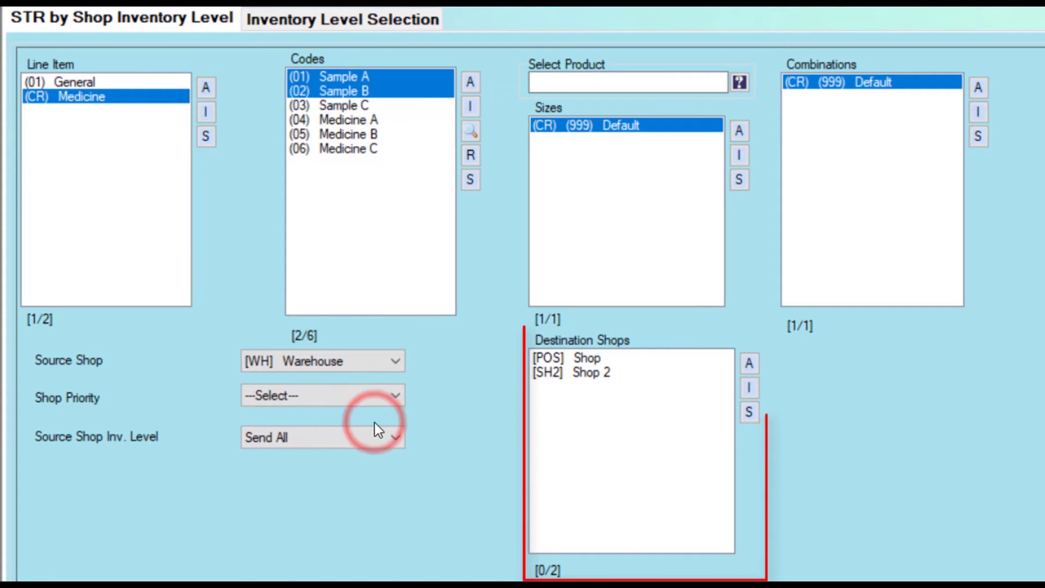
click(603, 359)
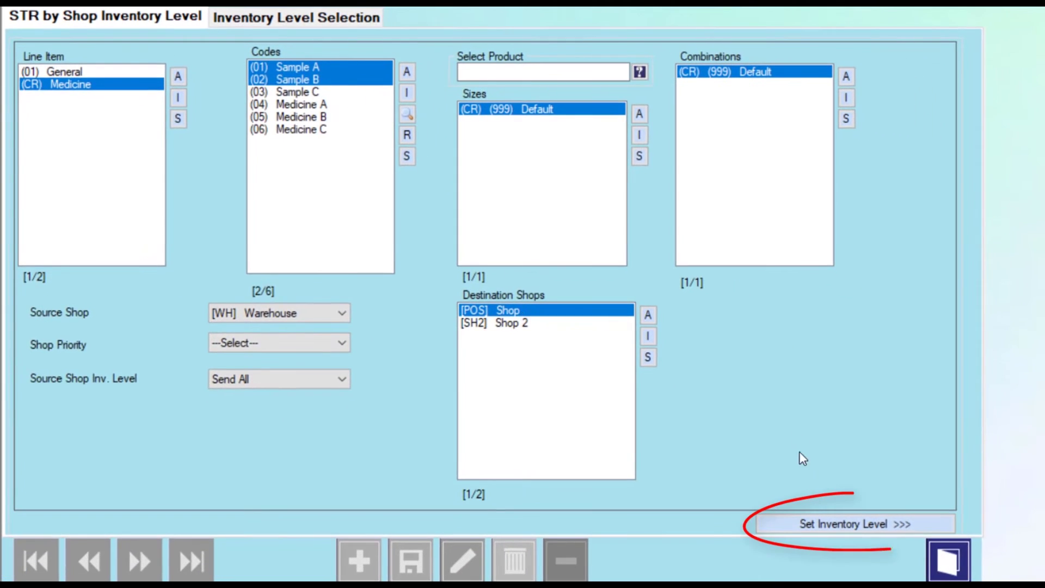
Proceed to the inventory level selection and apply Min as the first level for all listed products.
click(808, 523)
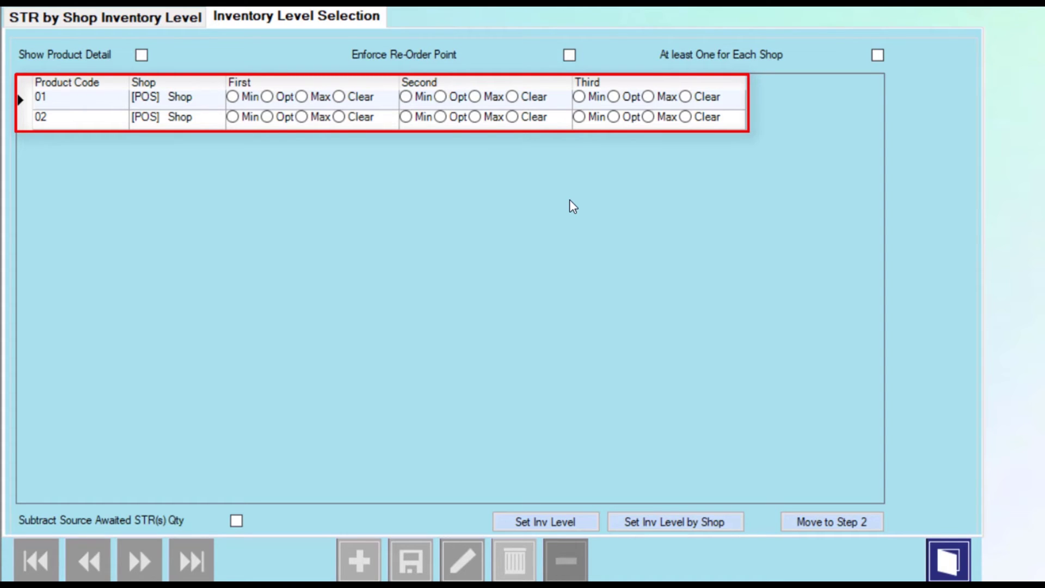
click(573, 521)
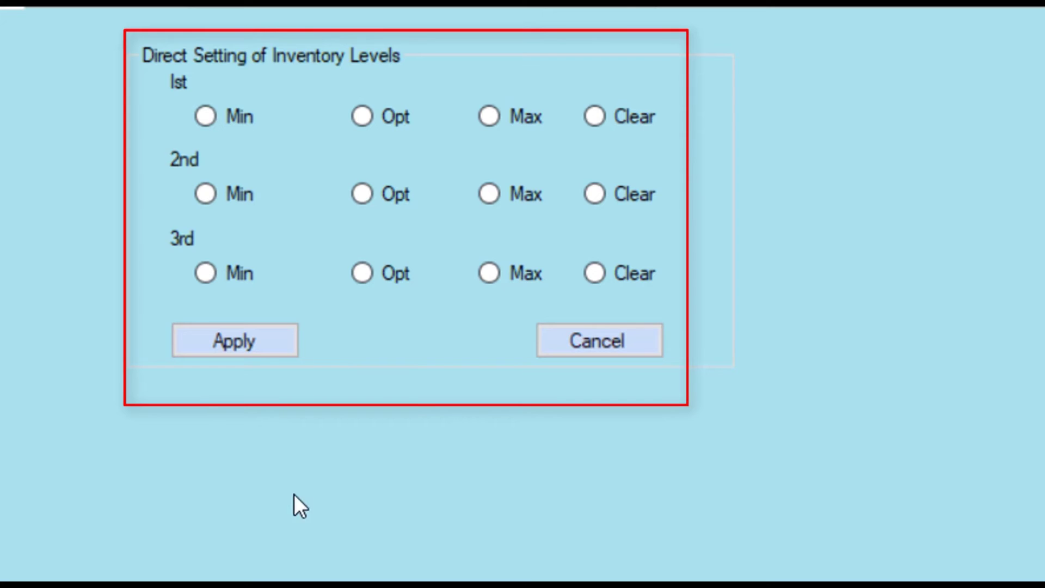
click(201, 126)
click(256, 341)
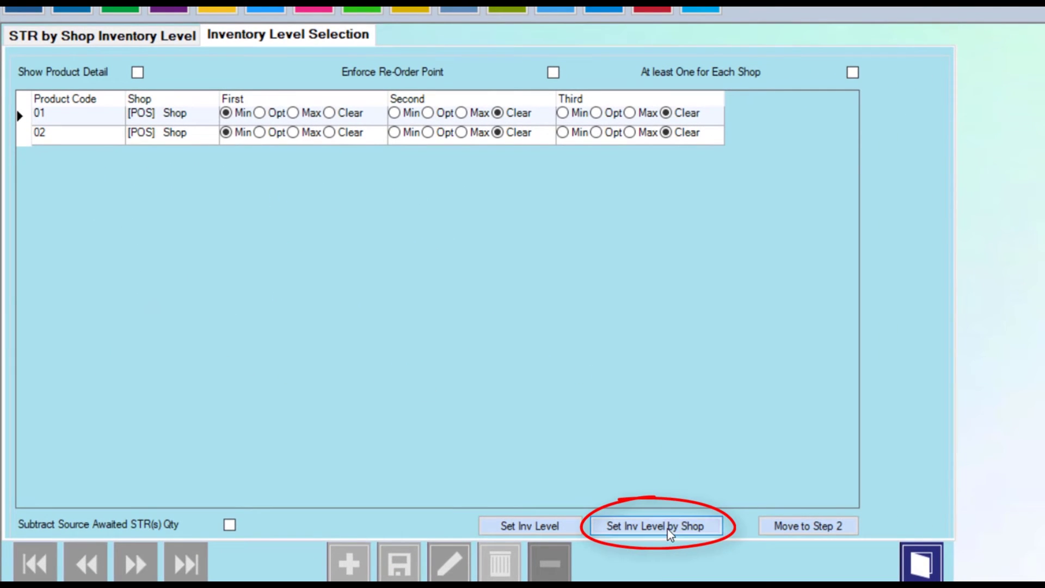
View the direct inventory level settings by shop without applying any, and proceed to step 2 of the STR.
click(695, 527)
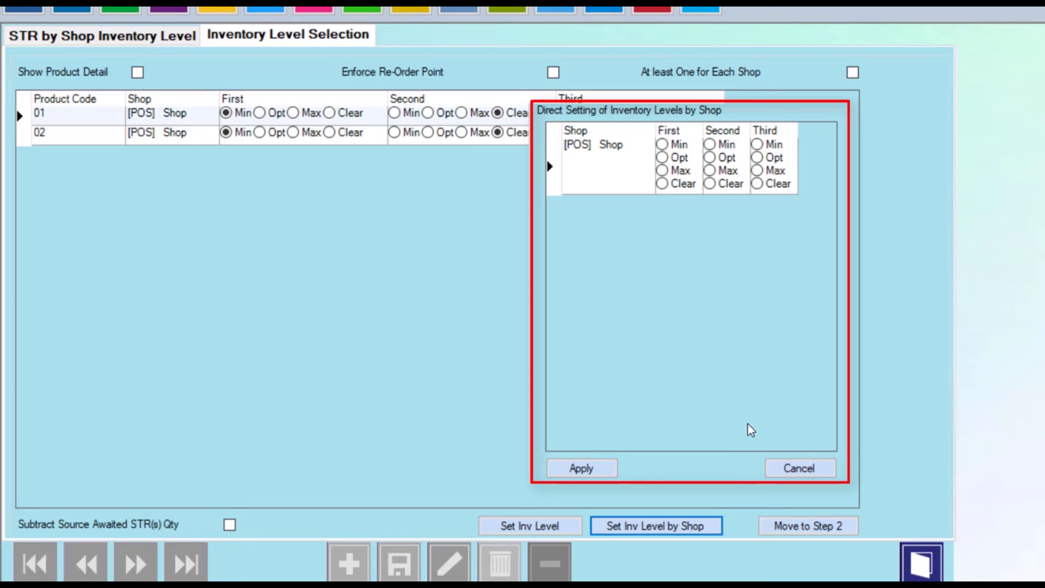
click(781, 467)
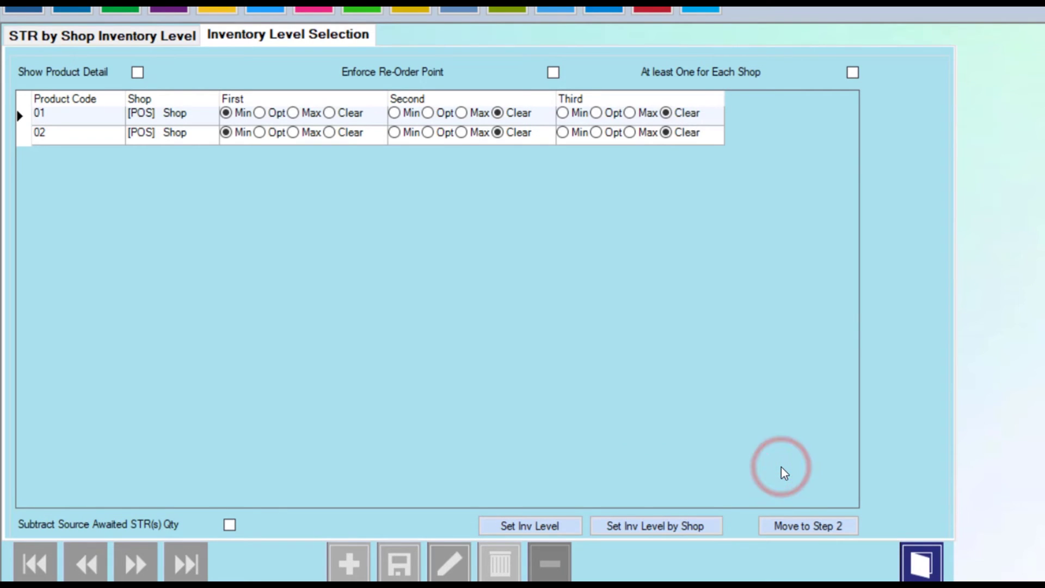
click(830, 524)
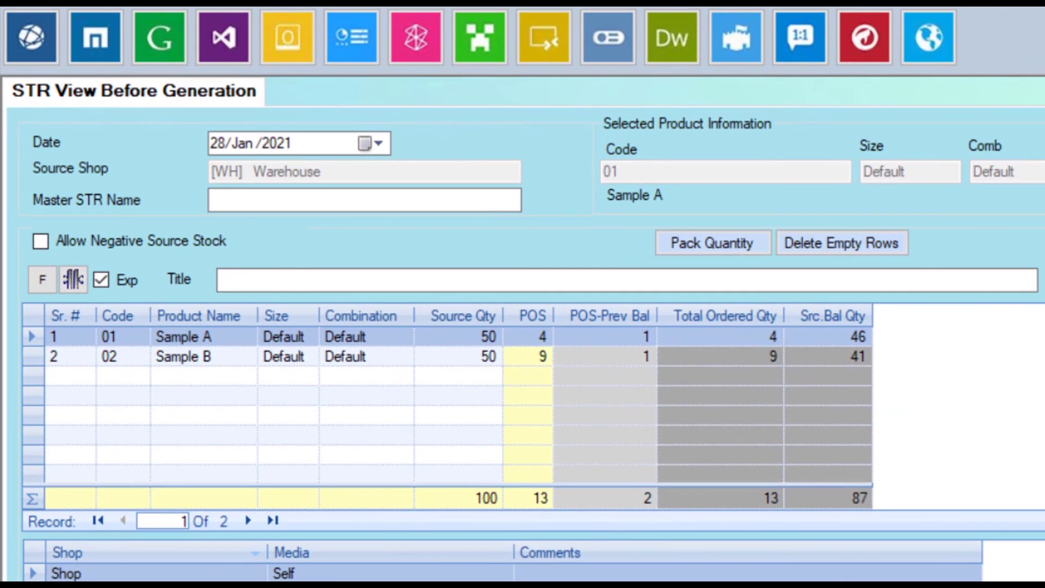